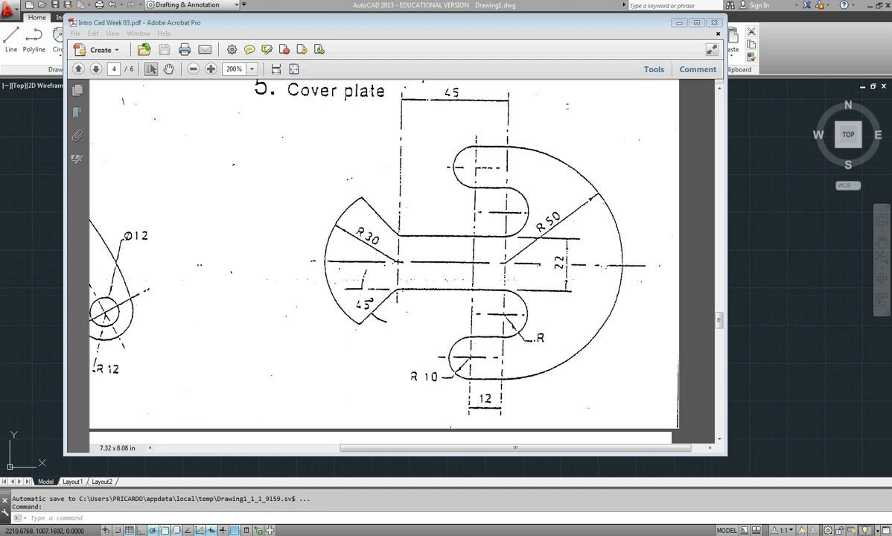
Step: Move the reference PDF aside and draw a horizontal centre line 45 units long, running to the right
{"action": "mouse_move", "coordinate": [372, 22]}
{"action": "left_mouse_down"}
{"action": "mouse_move", "coordinate": [557, 46]}
{"action": "mouse_move", "coordinate": [891, 28]}
{"action": "left_mouse_up"}
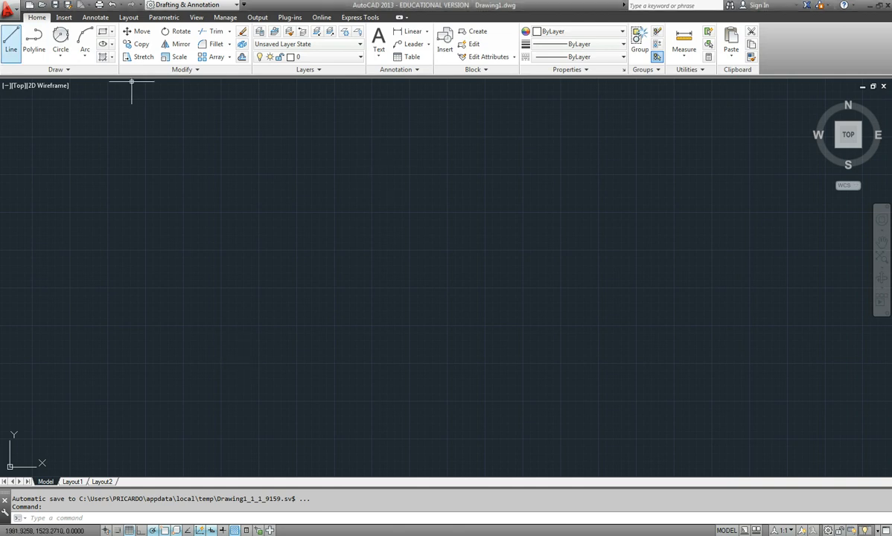
{"action": "left_click", "coordinate": [11, 41]}
{"action": "left_click", "coordinate": [335, 287]}
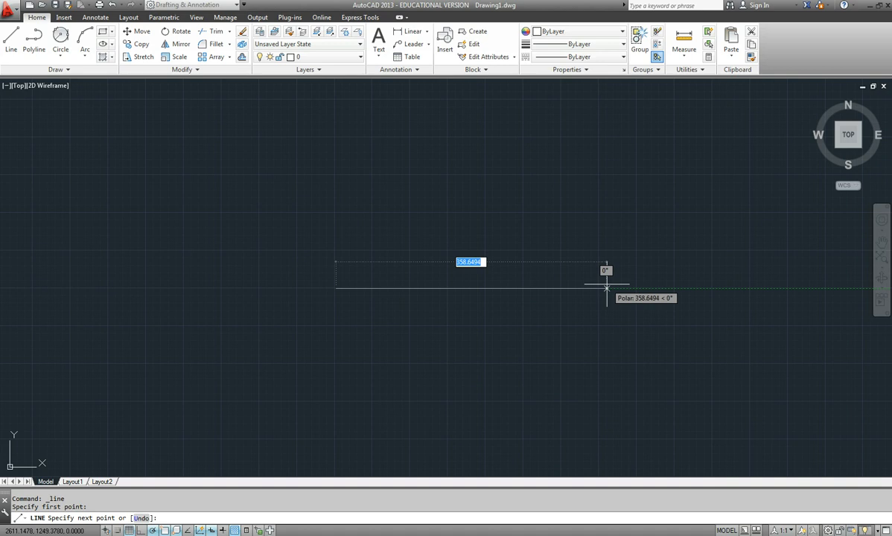
{"action": "type", "text": "45"}
{"action": "key", "text": "Return"}
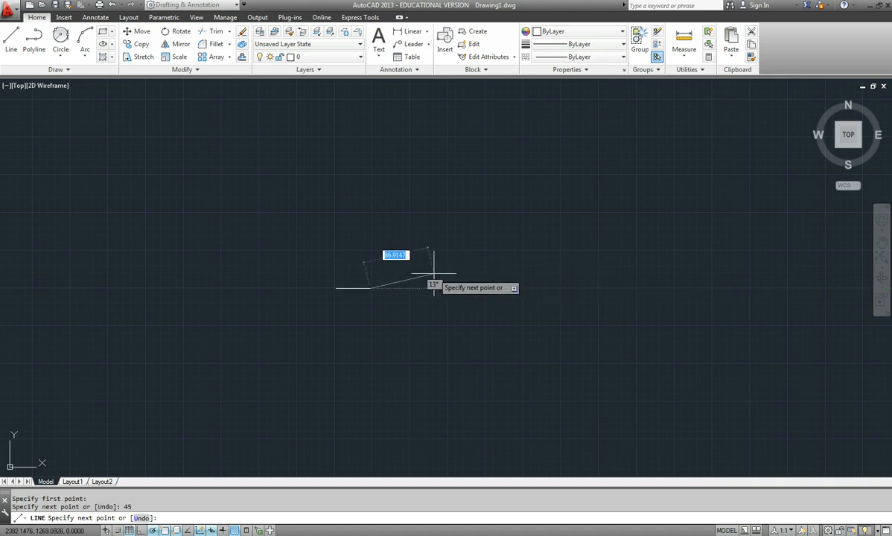
{"action": "key", "text": "Escape"}
{"action": "scroll", "coordinate": [387, 284], "scroll_direction": "up", "scroll_amount": 8}
{"action": "middle_click_drag", "start_coordinate": [353, 296], "coordinate": [571, 267]}
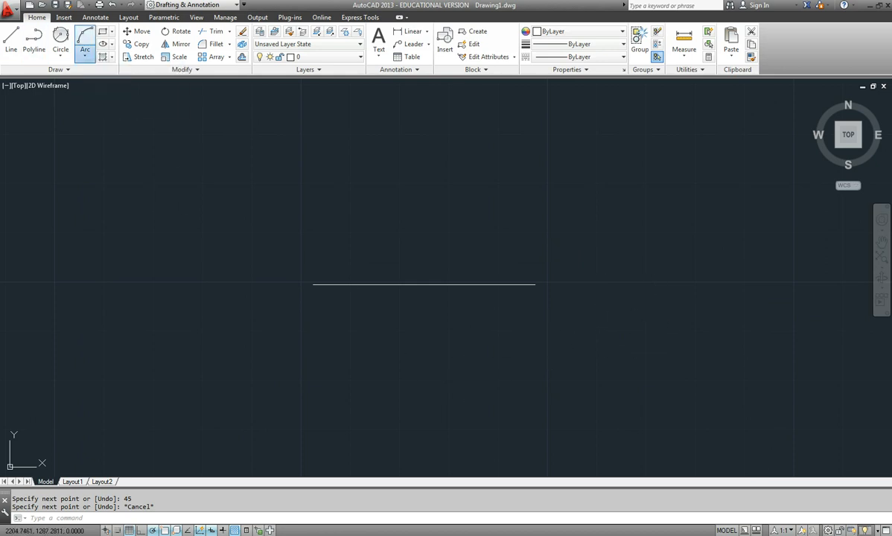
Step: Try a Center, Start, Angle arc about the line's right end with an included angle of 50, and undo it
{"action": "left_click", "coordinate": [85, 56]}
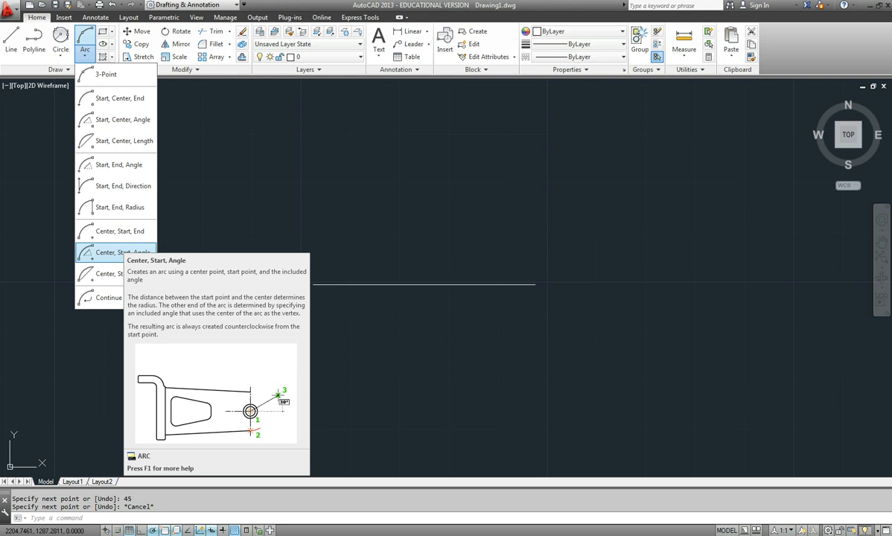
{"action": "left_click", "coordinate": [111, 252]}
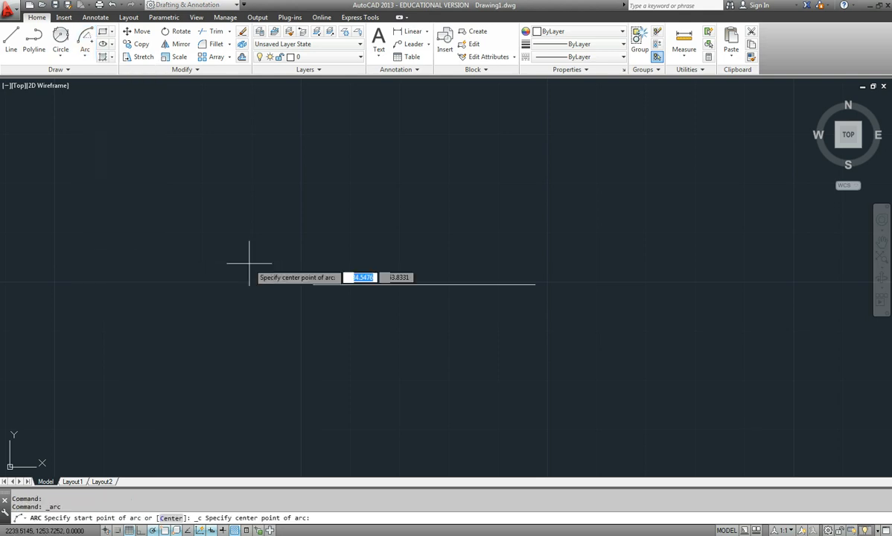
{"action": "left_click", "coordinate": [535, 284]}
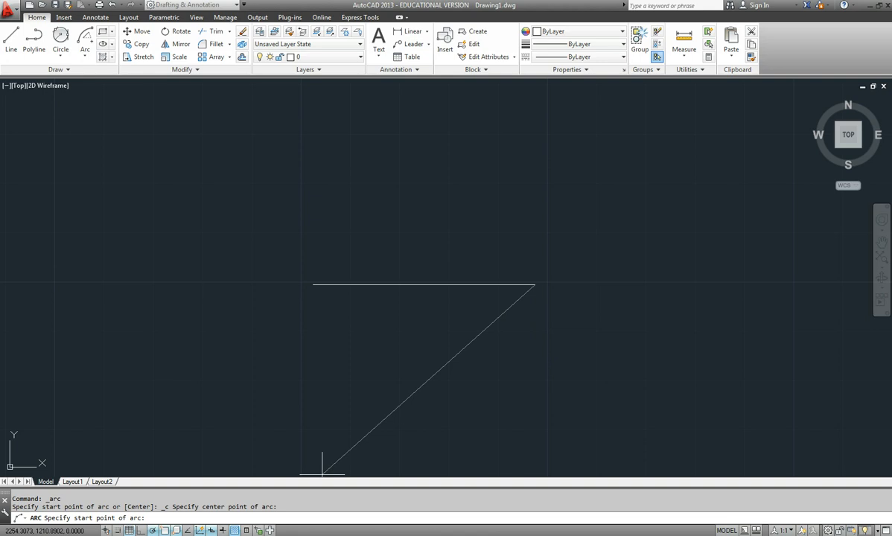
{"action": "right_click", "coordinate": [152, 530]}
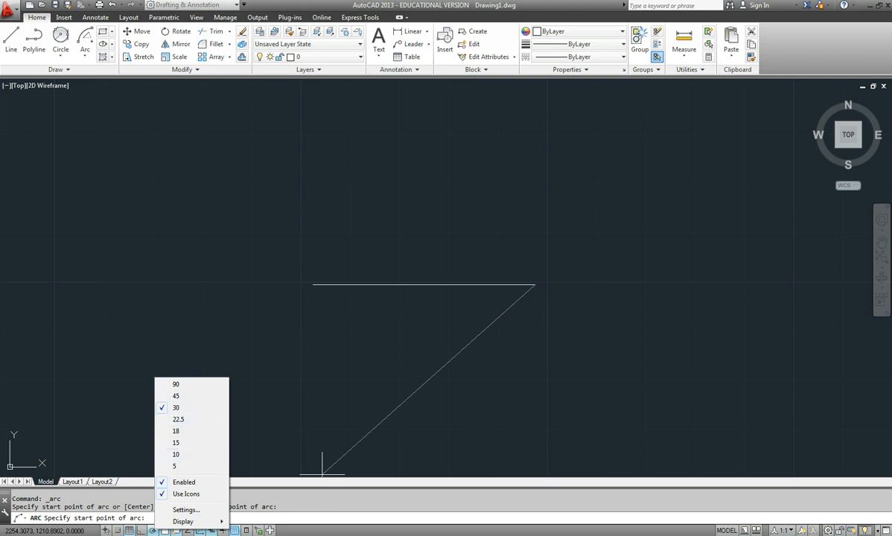
{"action": "left_click", "coordinate": [115, 437]}
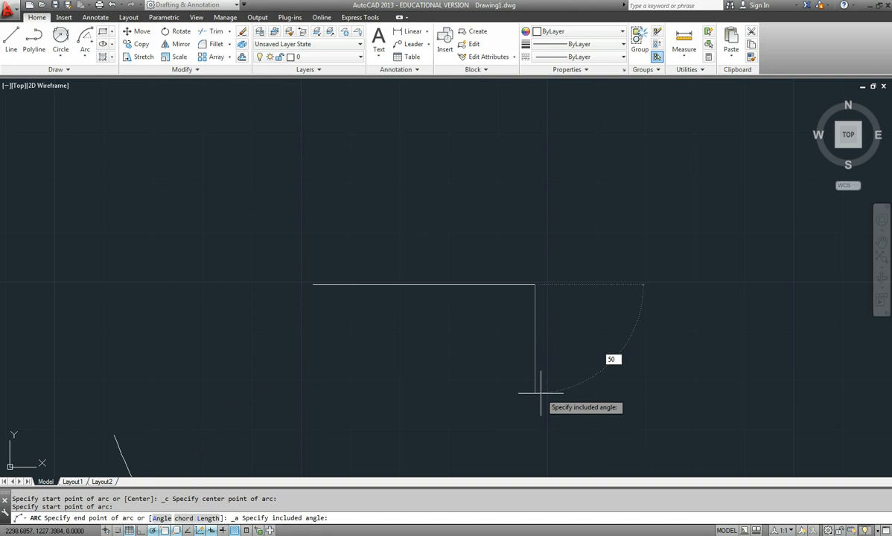
{"action": "type", "text": "50"}
{"action": "key", "text": "Return"}
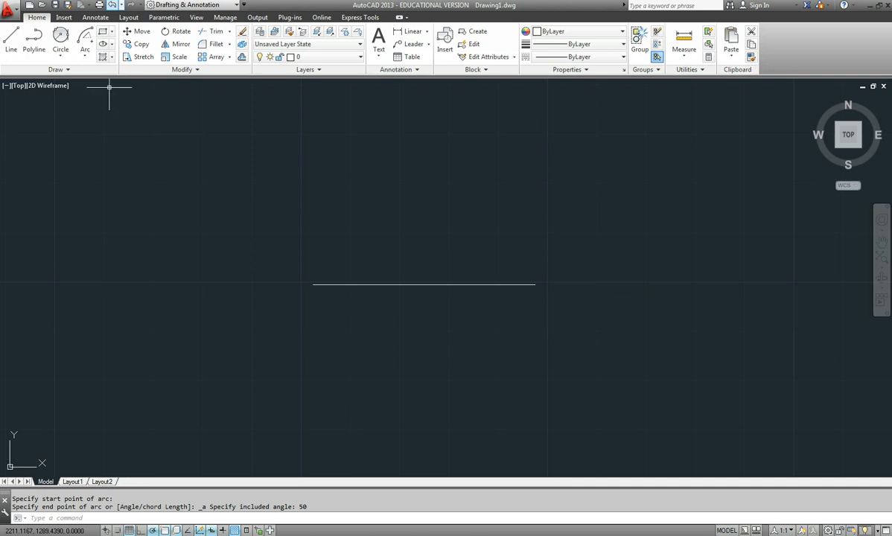
{"action": "left_click", "coordinate": [111, 4]}
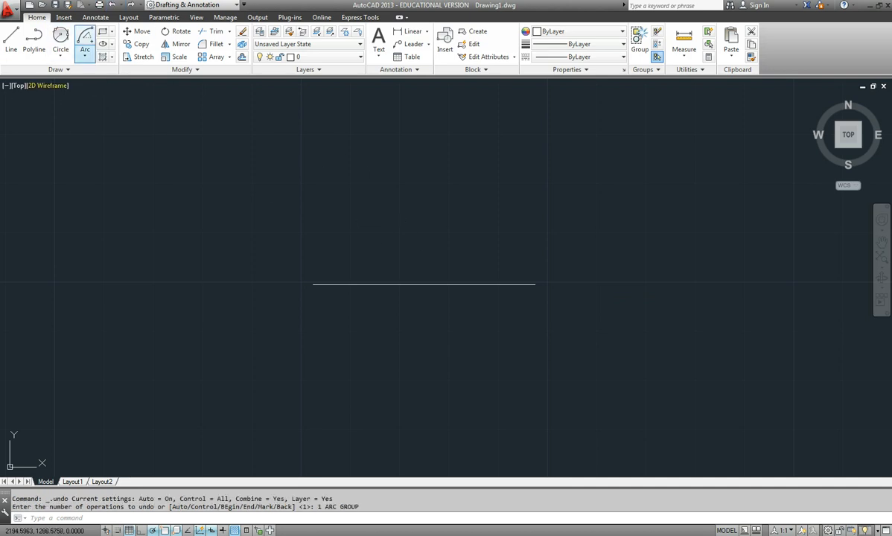
Step: Draw a Center, Start, Angle arc about the line's right end, starting at @0,-50 and spanning 180° to bulge rightward
{"action": "left_click", "coordinate": [85, 52]}
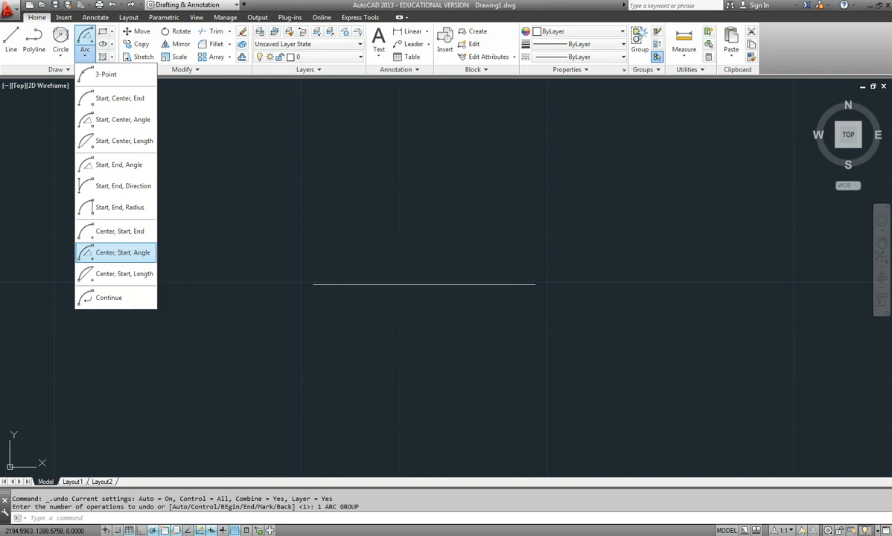
{"action": "left_click", "coordinate": [97, 253]}
{"action": "left_click", "coordinate": [534, 285]}
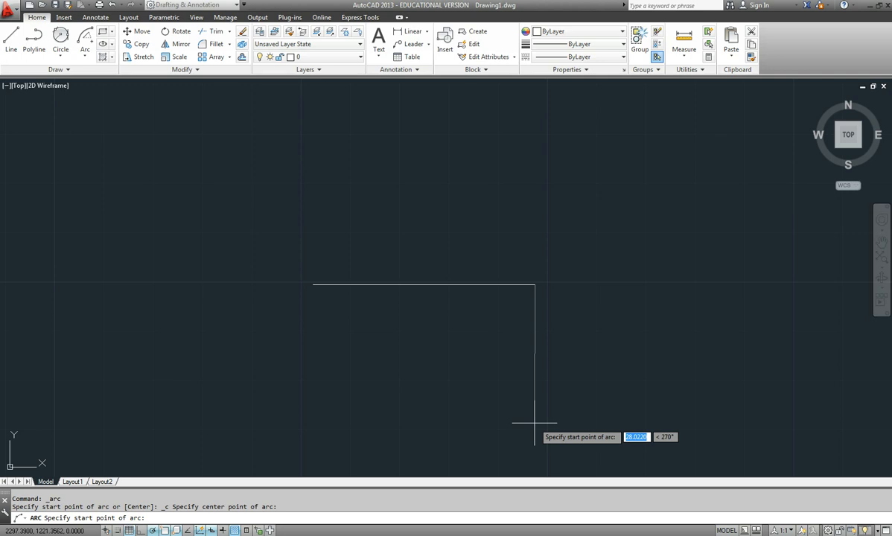
{"action": "type", "text": "@"}
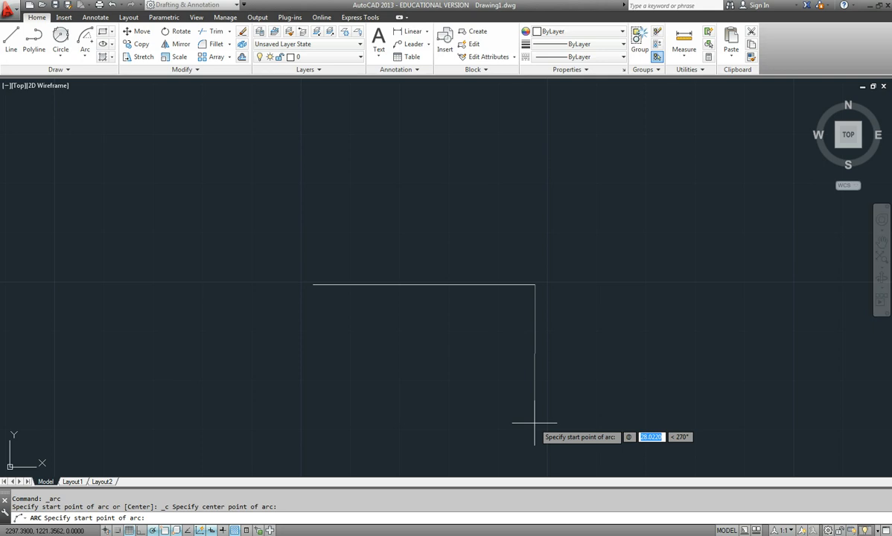
{"action": "type", "text": "0"}
{"action": "key", "text": "Tab"}
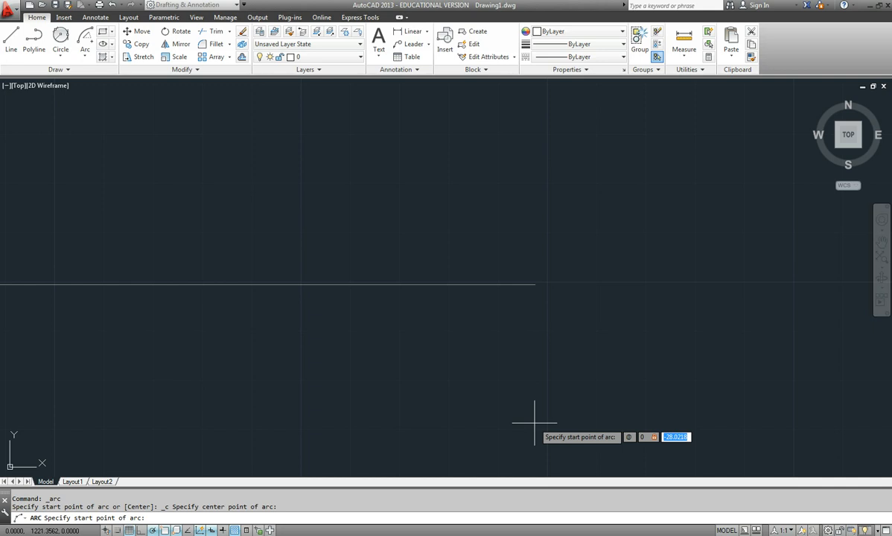
{"action": "type", "text": "-50"}
{"action": "key", "text": "Return"}
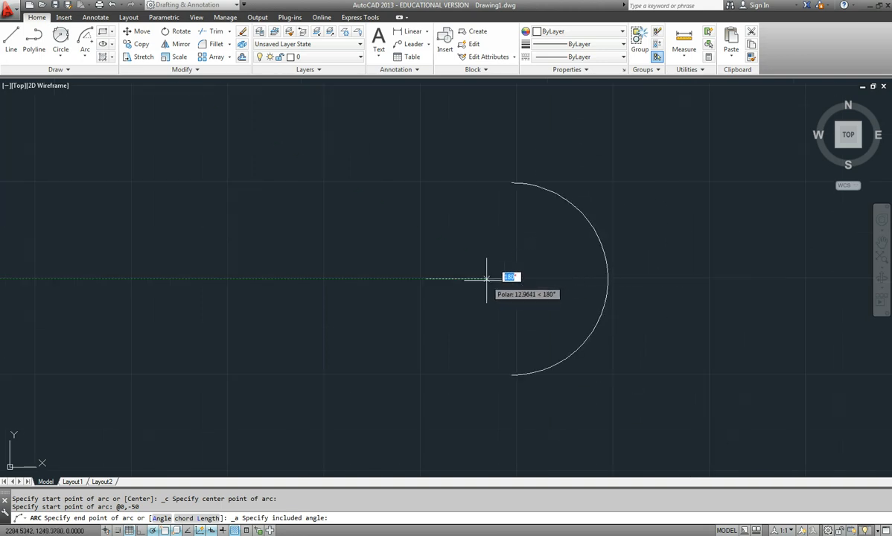
{"action": "left_click", "coordinate": [487, 278]}
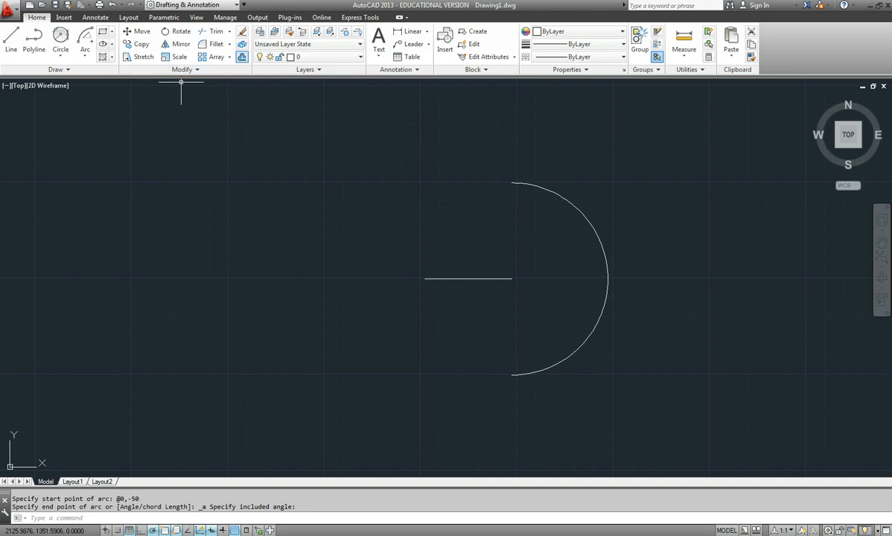
Step: Check the cover plate reference and offset the horizontal centre line by 11 to both sides, above and below
{"action": "left_click", "coordinate": [242, 57]}
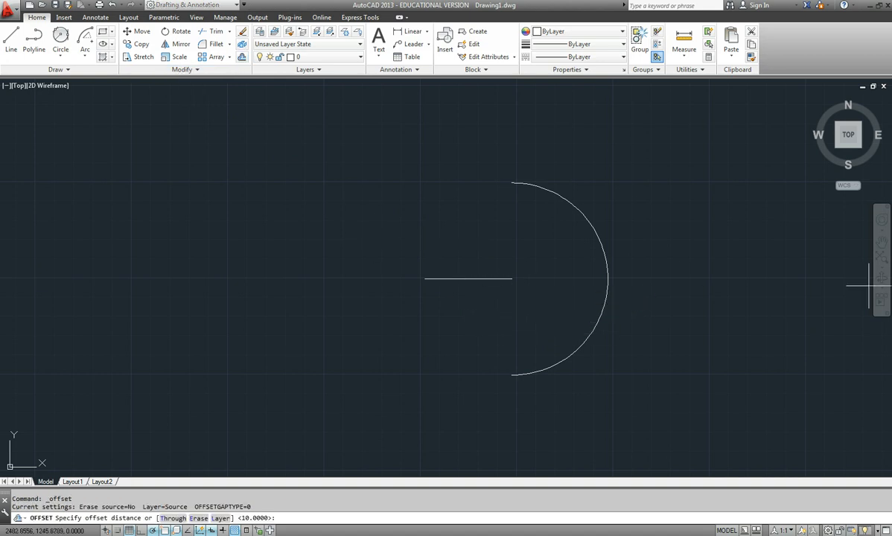
{"action": "key", "text": "alt+Tab"}
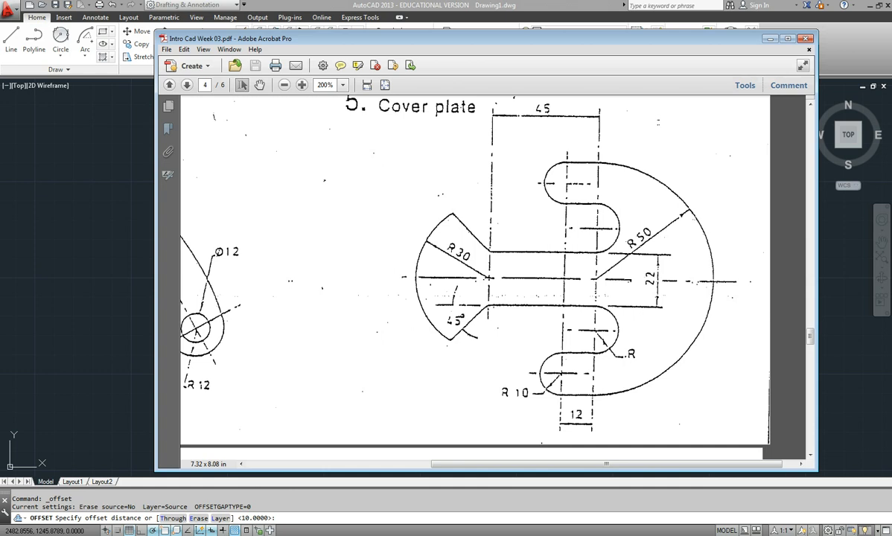
{"action": "left_click_drag", "start_coordinate": [320, 38], "coordinate": [891, 38]}
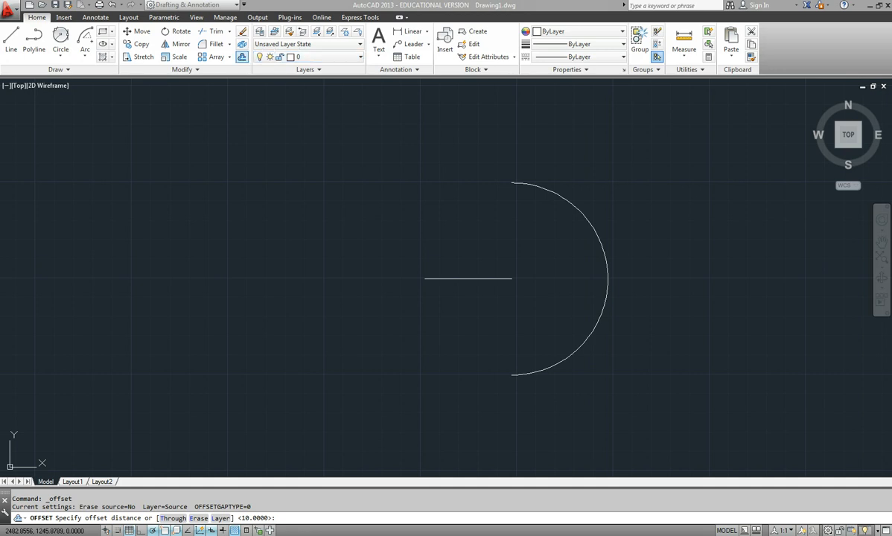
{"action": "type", "text": "11"}
{"action": "key", "text": "Return"}
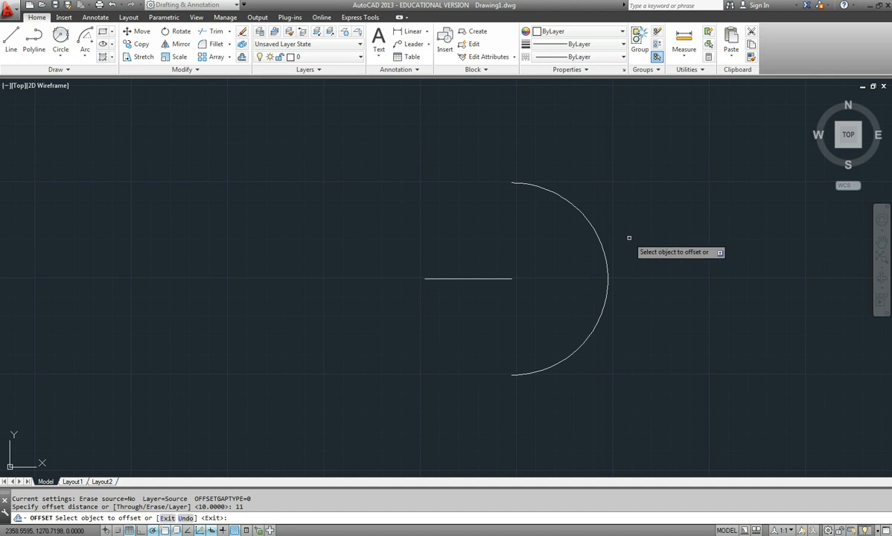
{"action": "left_click", "coordinate": [508, 279]}
{"action": "left_click", "coordinate": [498, 260]}
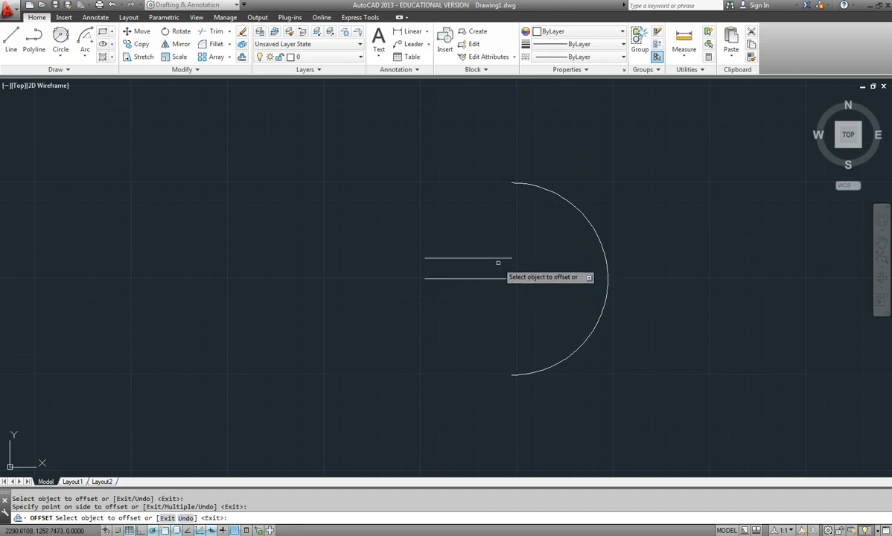
{"action": "left_click", "coordinate": [501, 278]}
{"action": "left_click", "coordinate": [499, 301]}
{"action": "key", "text": "Escape"}
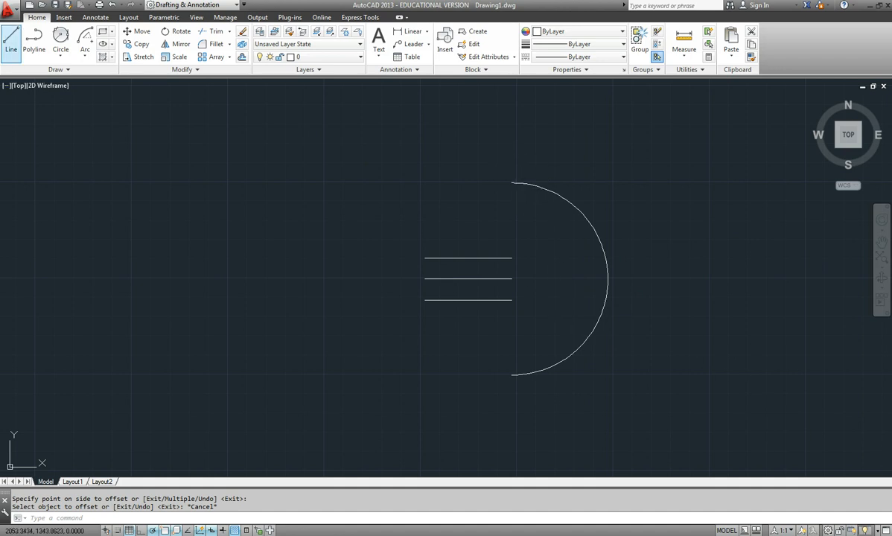
Step: Draw a line from the large arc's upper end 12 units left, followed by a segment 10 units down
{"action": "left_click", "coordinate": [11, 41]}
{"action": "left_click", "coordinate": [511, 182]}
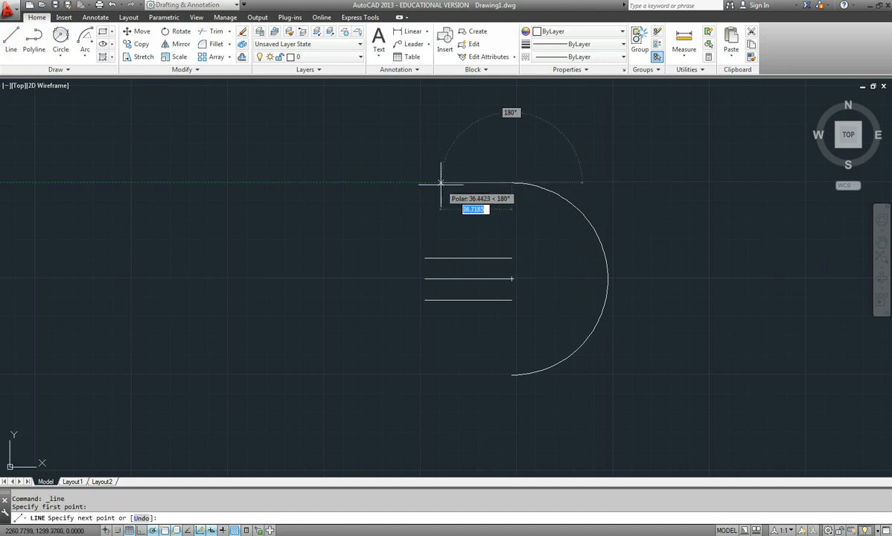
{"action": "type", "text": "12"}
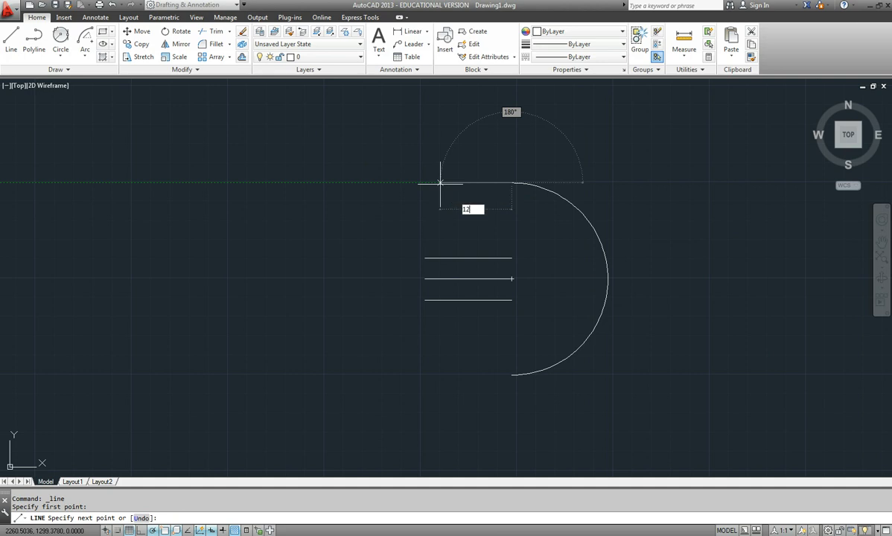
{"action": "key", "text": "Return"}
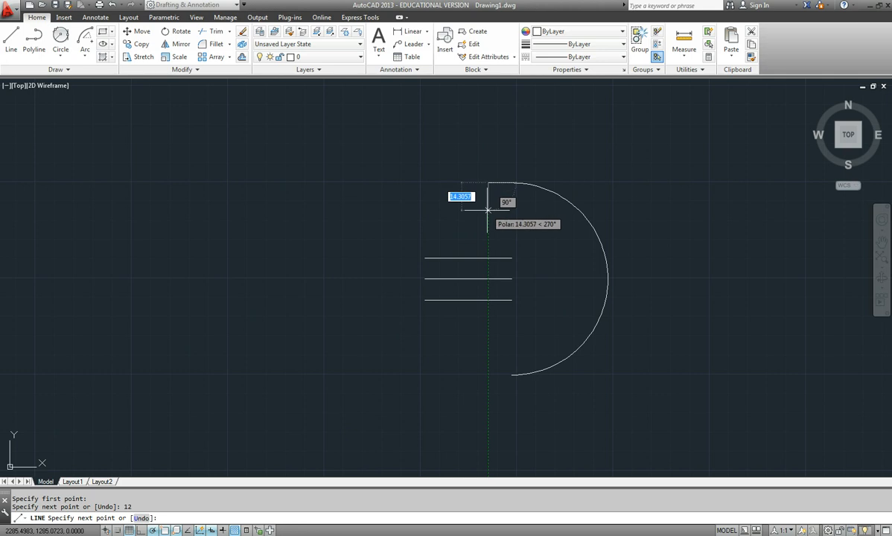
{"action": "type", "text": "10"}
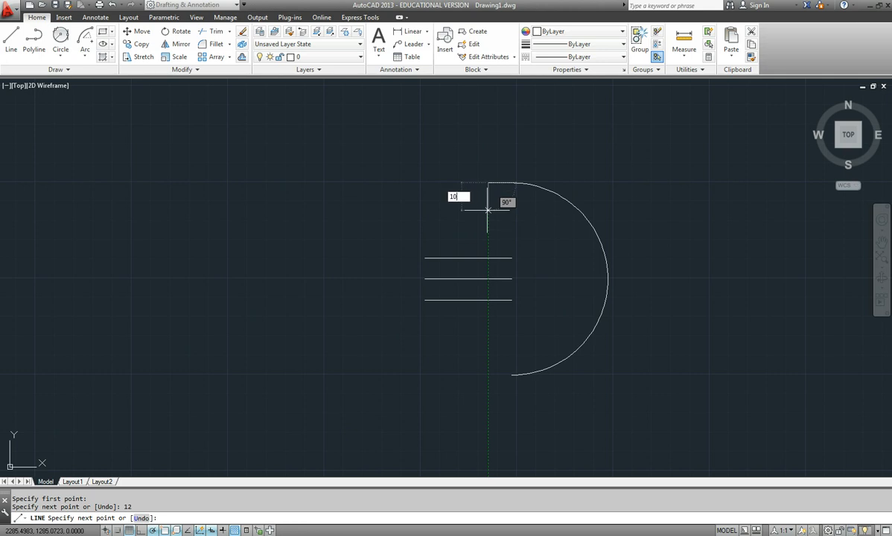
{"action": "key", "text": "Return"}
{"action": "key", "text": "Escape"}
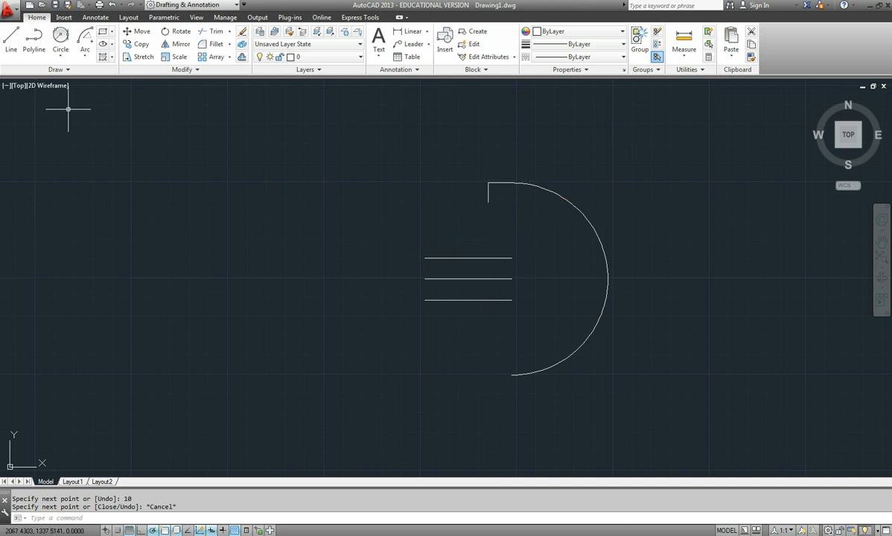
Step: Draw a 180° arc centred on the short vertical line's lower end, starting at its upper end and bulging left
{"action": "left_click", "coordinate": [85, 56]}
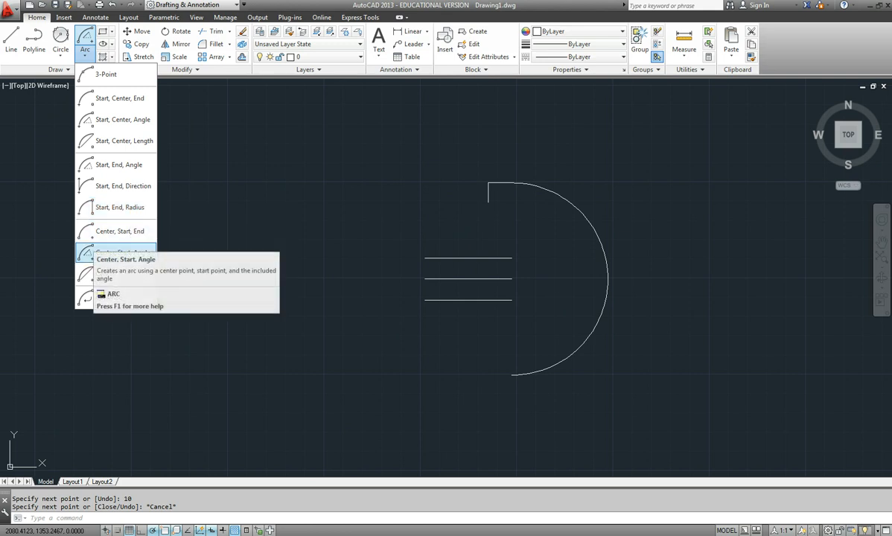
{"action": "left_click", "coordinate": [112, 252]}
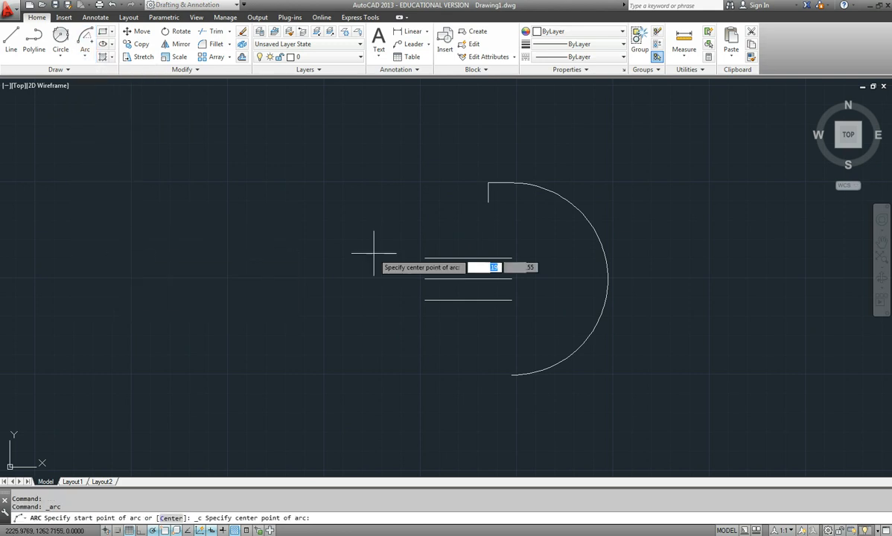
{"action": "left_click", "coordinate": [488, 201]}
{"action": "left_click", "coordinate": [487, 184]}
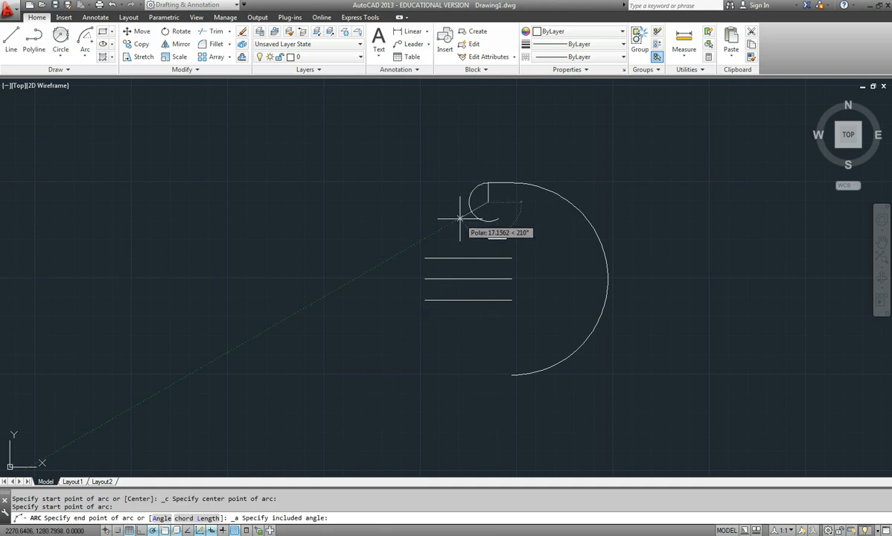
{"action": "type", "text": "180"}
{"action": "key", "text": "Return"}
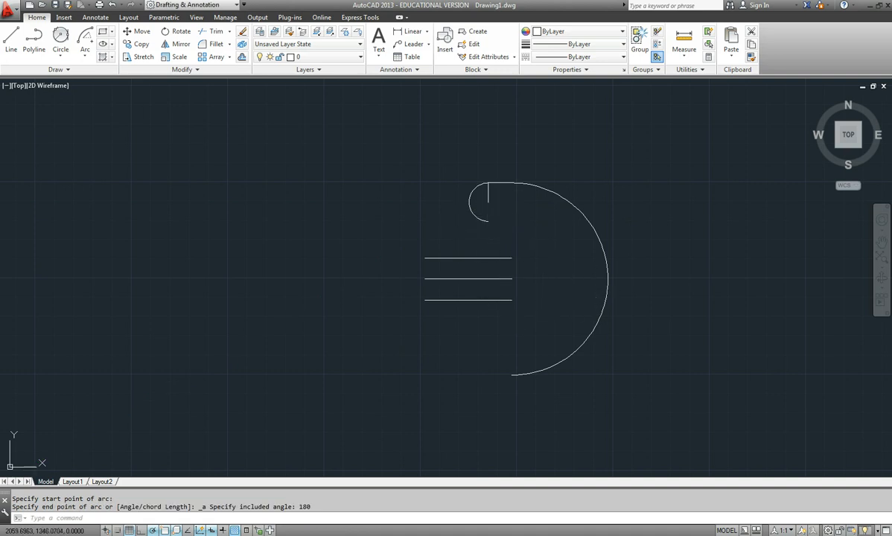
Step: Draw a horizontal line 12 units to the right from the lower end of the small arc
{"action": "left_click", "coordinate": [11, 39]}
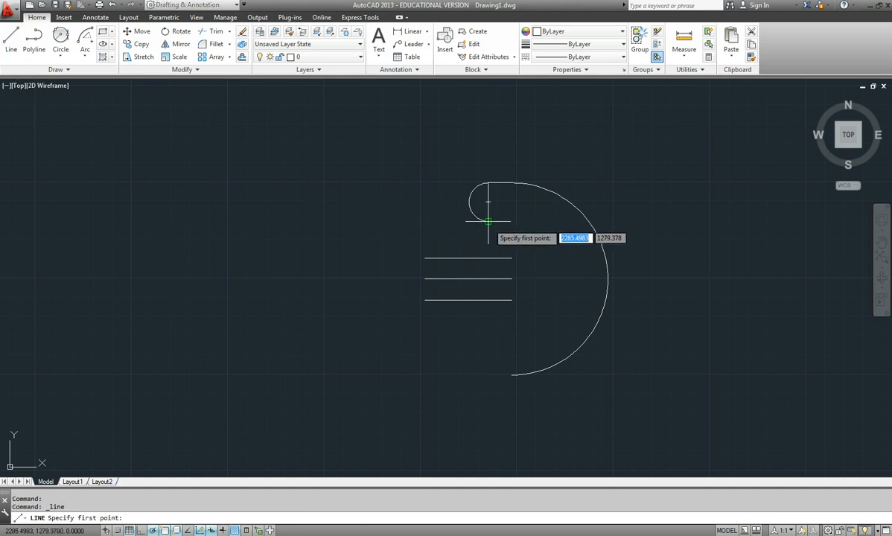
{"action": "left_click", "coordinate": [488, 221]}
{"action": "type", "text": "12"}
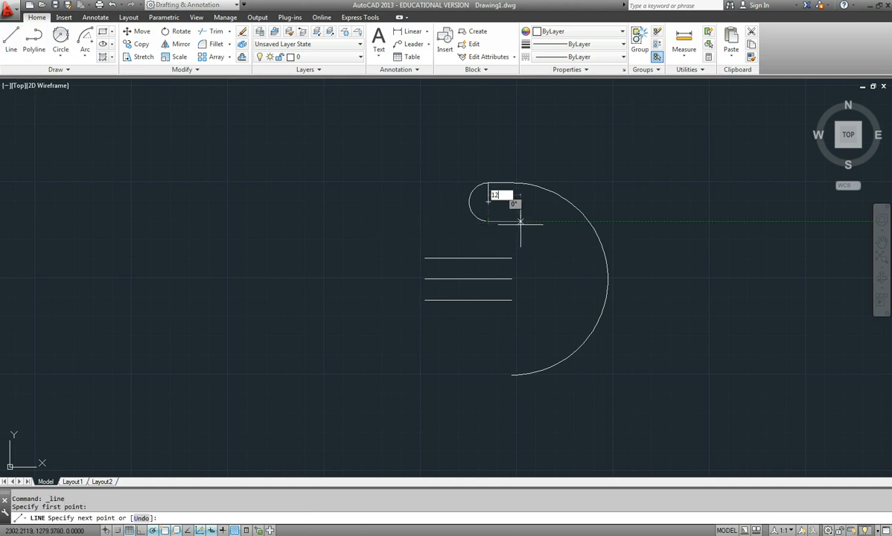
{"action": "key", "text": "Return"}
{"action": "key", "text": "Escape"}
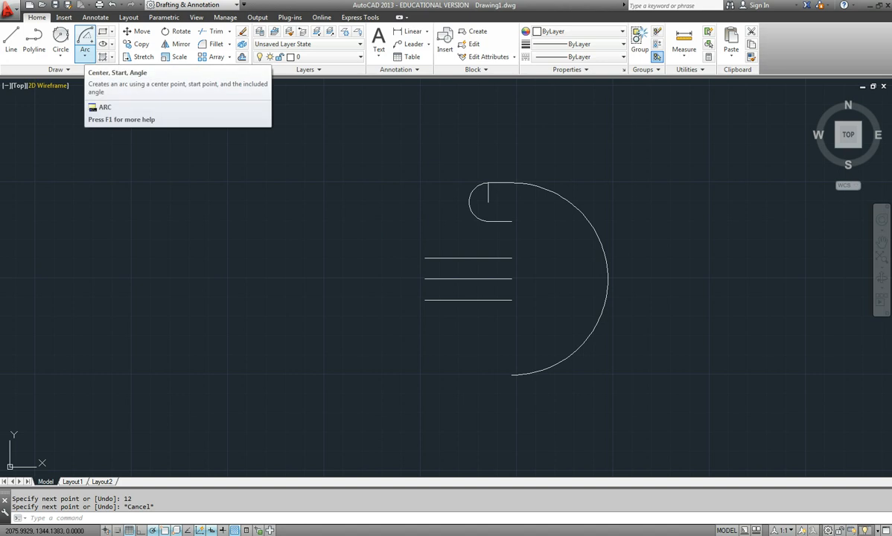
Step: Draw a semicircular arc bulging right, from the upper offset line's right end up to the right end of the short horizontal line
{"action": "left_click", "coordinate": [85, 57]}
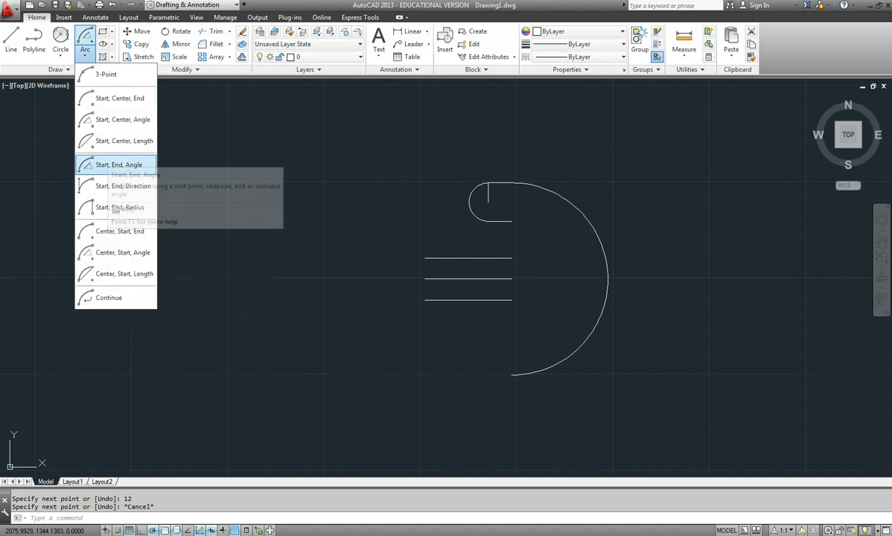
{"action": "left_click", "coordinate": [119, 164]}
{"action": "left_click", "coordinate": [512, 257]}
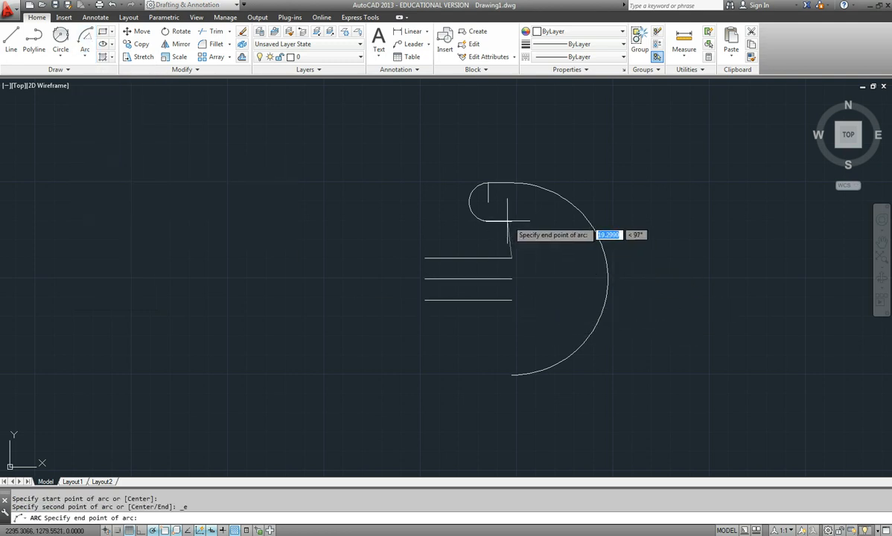
{"action": "left_click", "coordinate": [512, 220]}
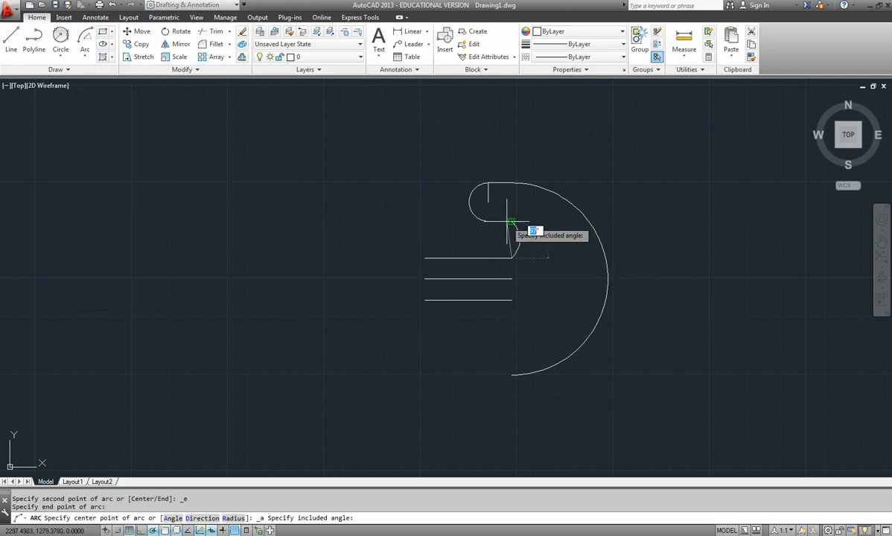
{"action": "left_click", "coordinate": [475, 259]}
{"action": "key", "text": "Escape"}
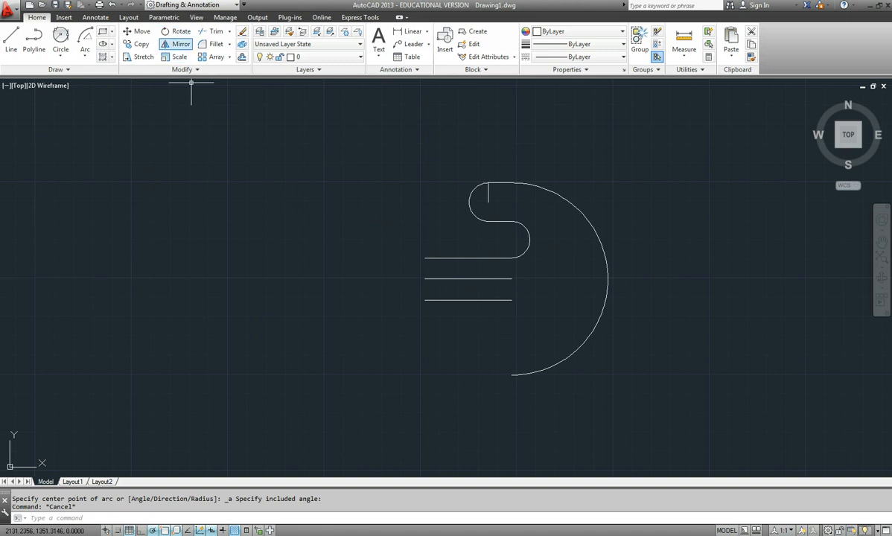
Step: Mirror the upper hook's two short horizontal lines and two small arcs about the centre line, keeping the originals, and check the reference
{"action": "left_click", "coordinate": [178, 44]}
{"action": "left_click", "coordinate": [472, 173]}
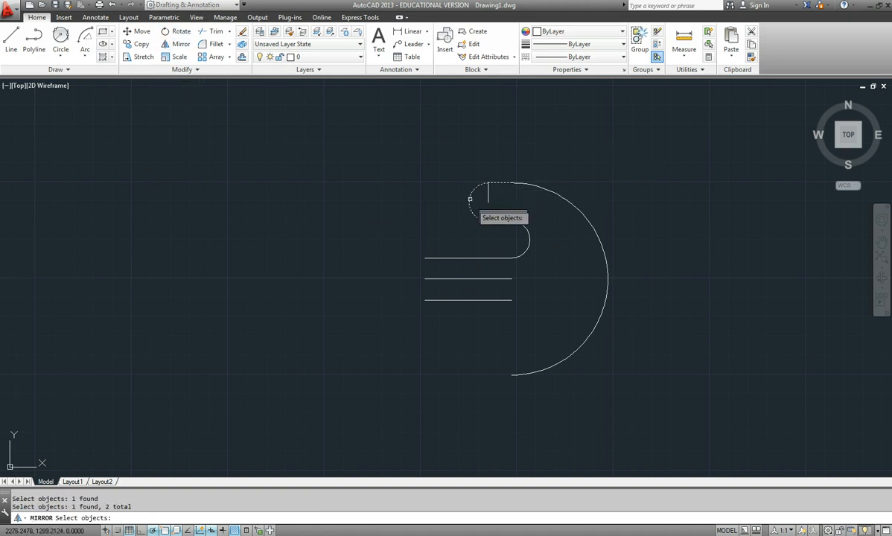
{"action": "left_click", "coordinate": [491, 221]}
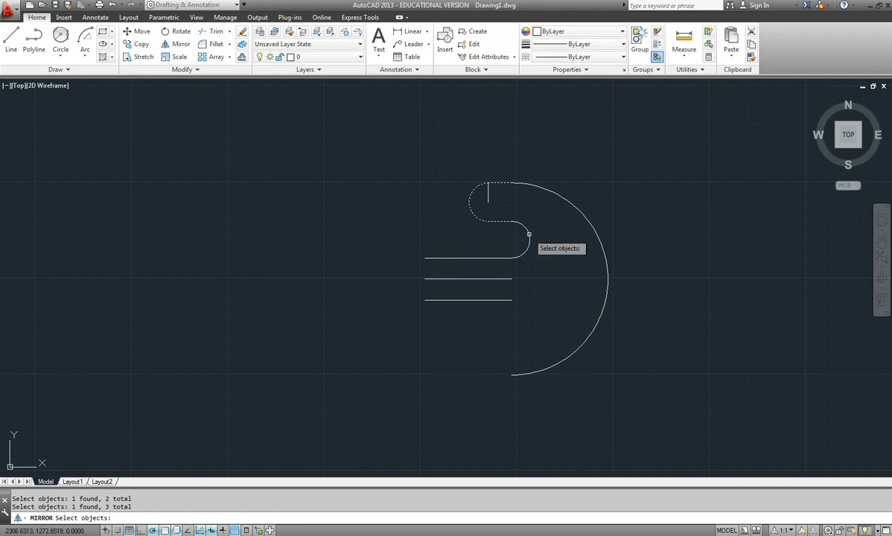
{"action": "key", "text": "Return"}
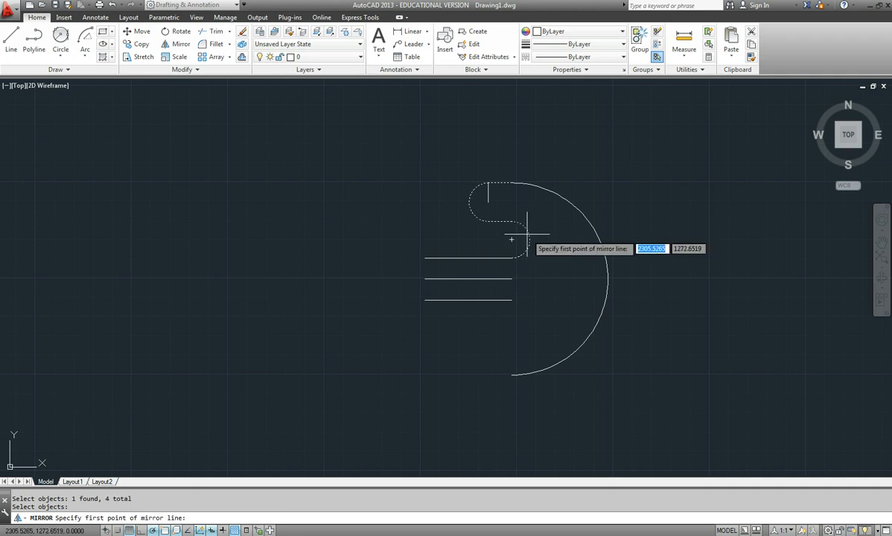
{"action": "left_click", "coordinate": [511, 280]}
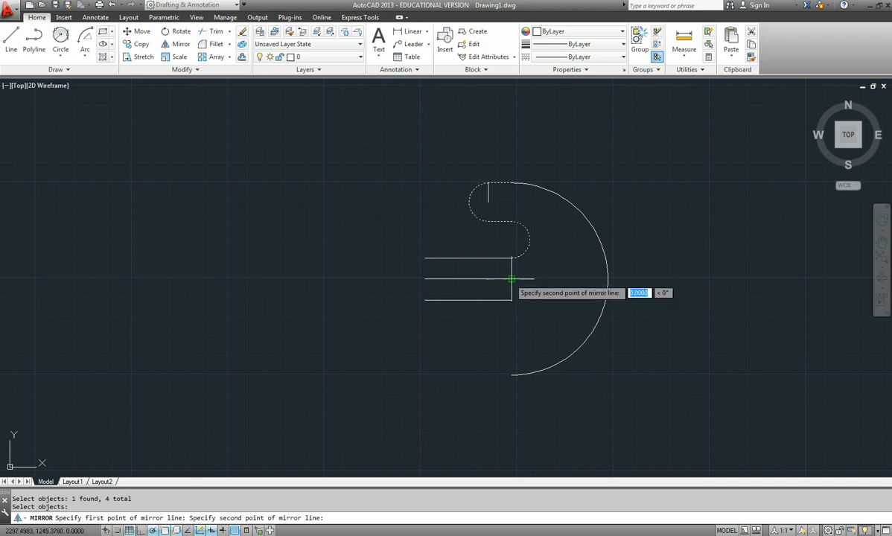
{"action": "left_click", "coordinate": [422, 280]}
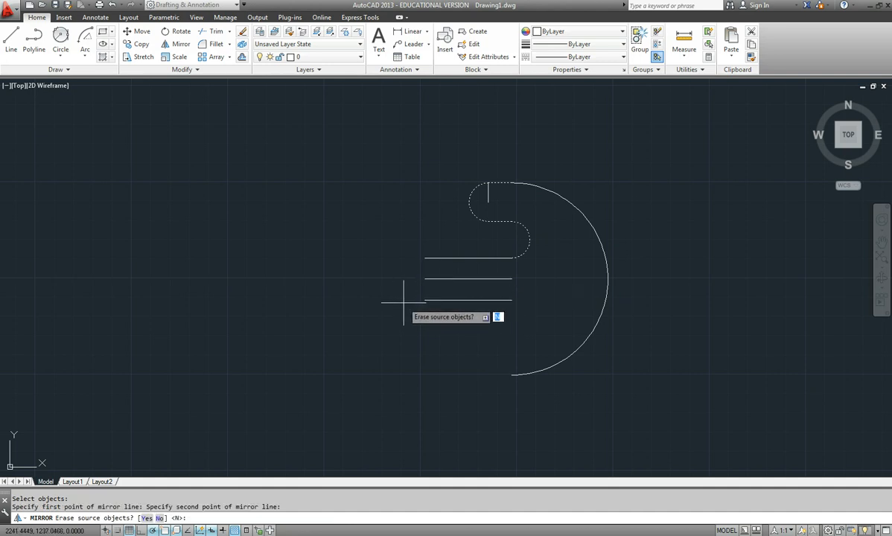
{"action": "key", "text": "Return"}
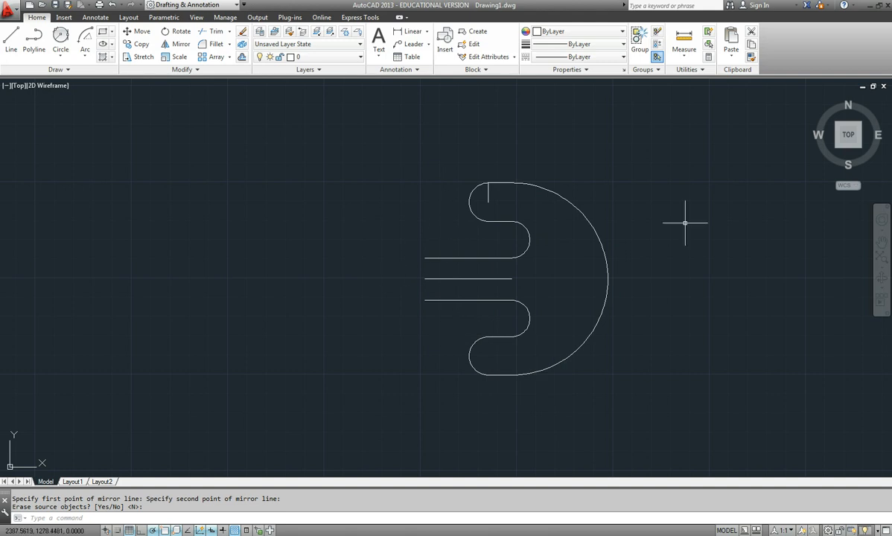
{"action": "key", "text": "alt+Tab"}
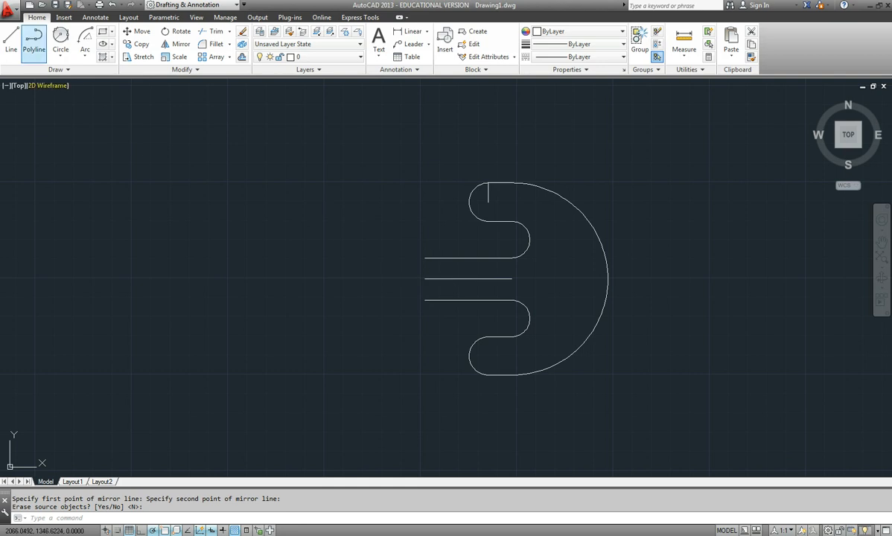
{"action": "left_click", "coordinate": [60, 37]}
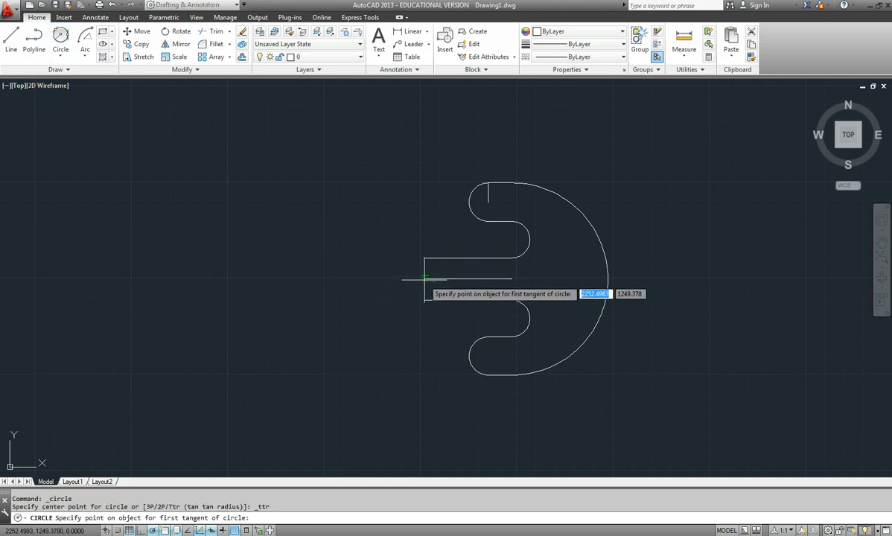
{"action": "left_click", "coordinate": [425, 279]}
{"action": "key", "text": "Escape"}
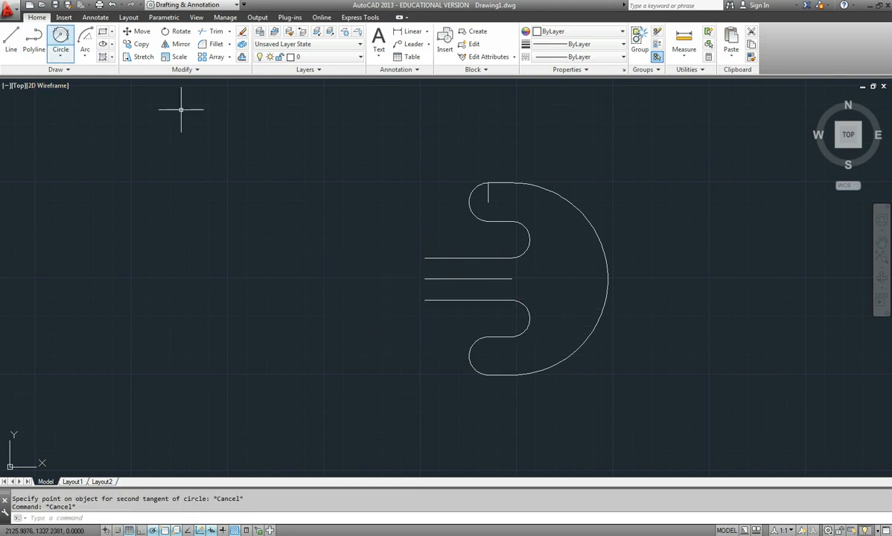
{"action": "key", "text": "Return"}
{"action": "left_click", "coordinate": [424, 280]}
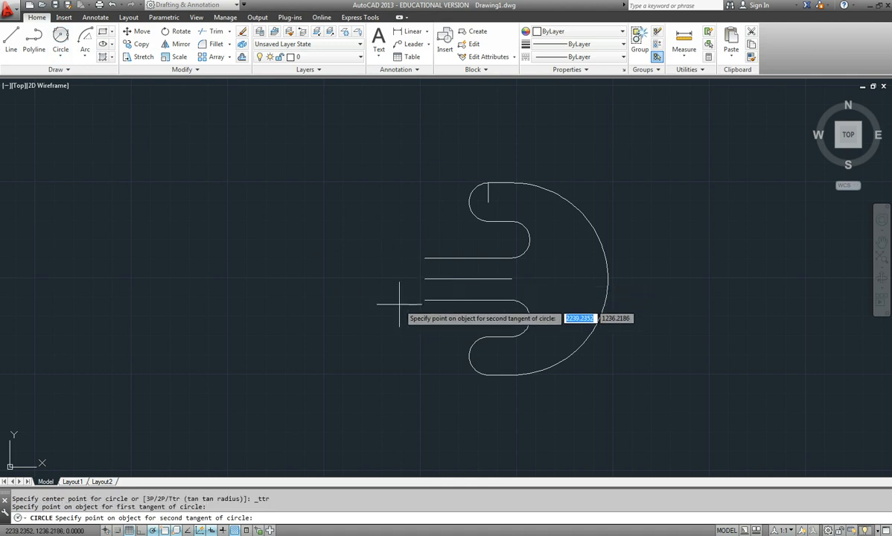
{"action": "key", "text": "Escape"}
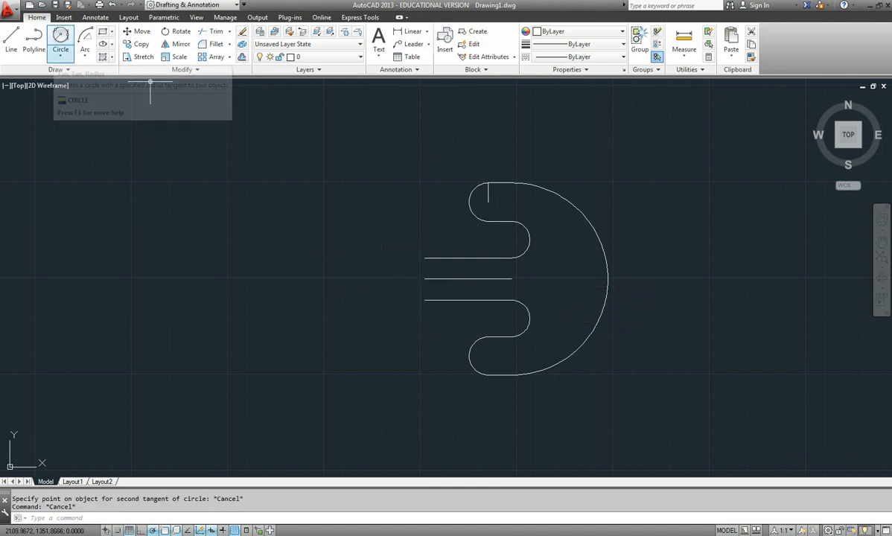
Step: Draw a circle of radius 30 centred on the left end of the horizontal centre line
{"action": "left_click", "coordinate": [60, 53]}
{"action": "left_click", "coordinate": [78, 73]}
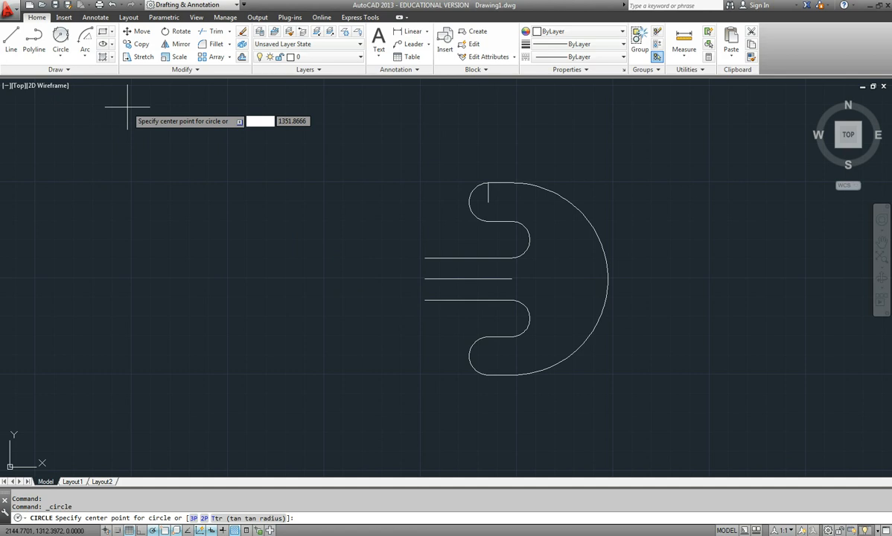
{"action": "left_click", "coordinate": [424, 280]}
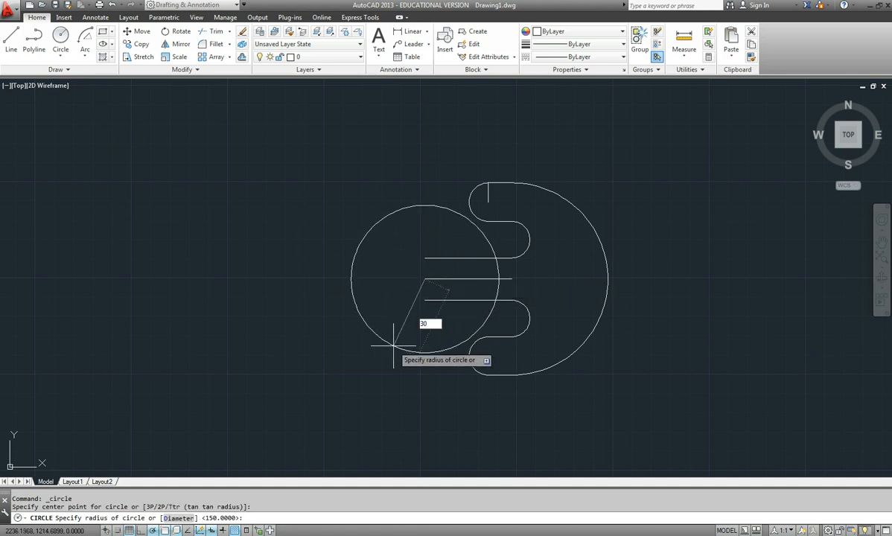
{"action": "key", "text": "Return"}
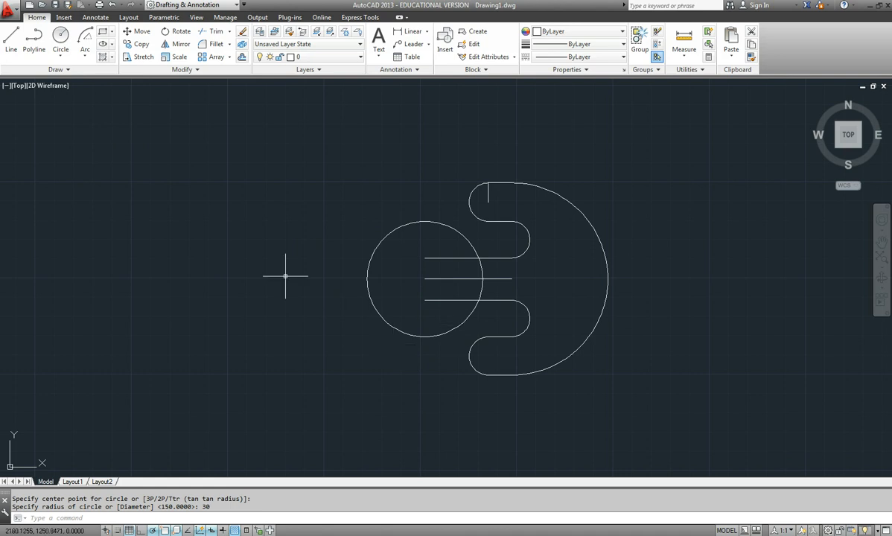
Step: With polar tracking set to 45°, draw a line at 135° from the upper offset line's left end to the circle
{"action": "left_click", "coordinate": [11, 41]}
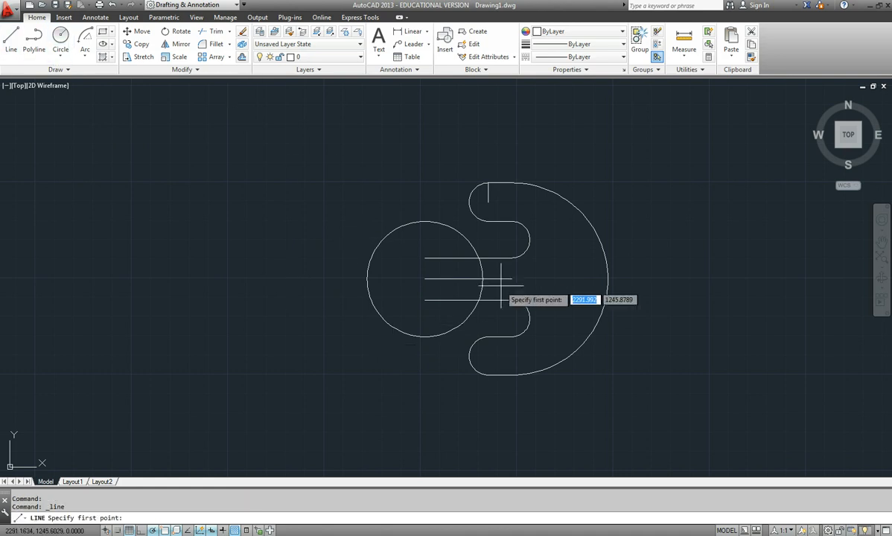
{"action": "left_click", "coordinate": [422, 259]}
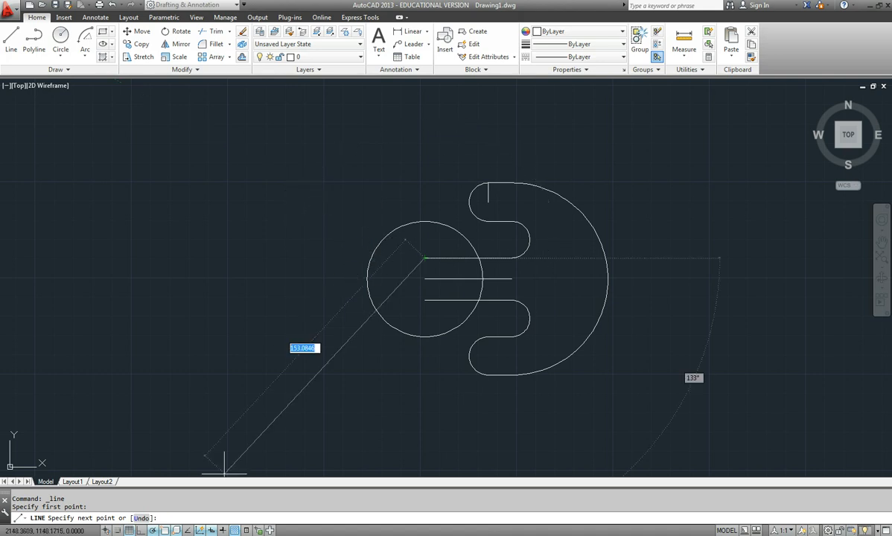
{"action": "right_click", "coordinate": [153, 530]}
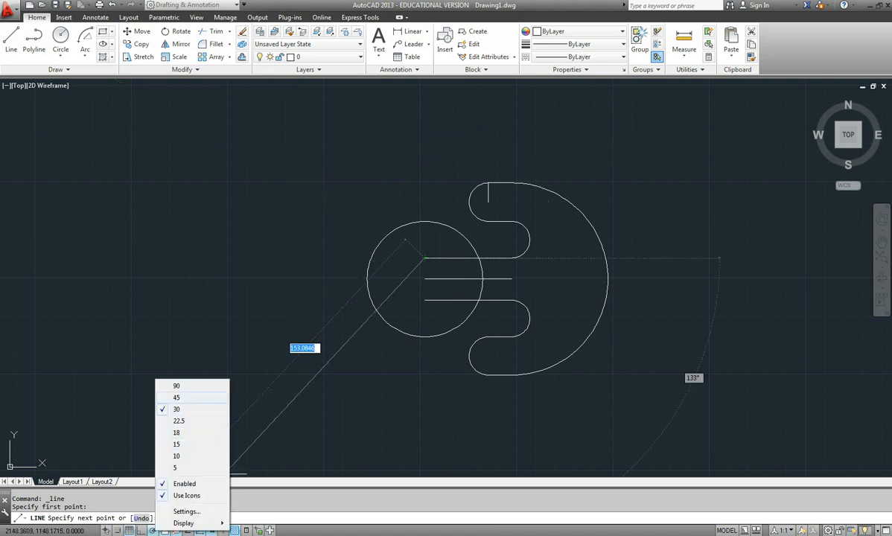
{"action": "left_click", "coordinate": [178, 397]}
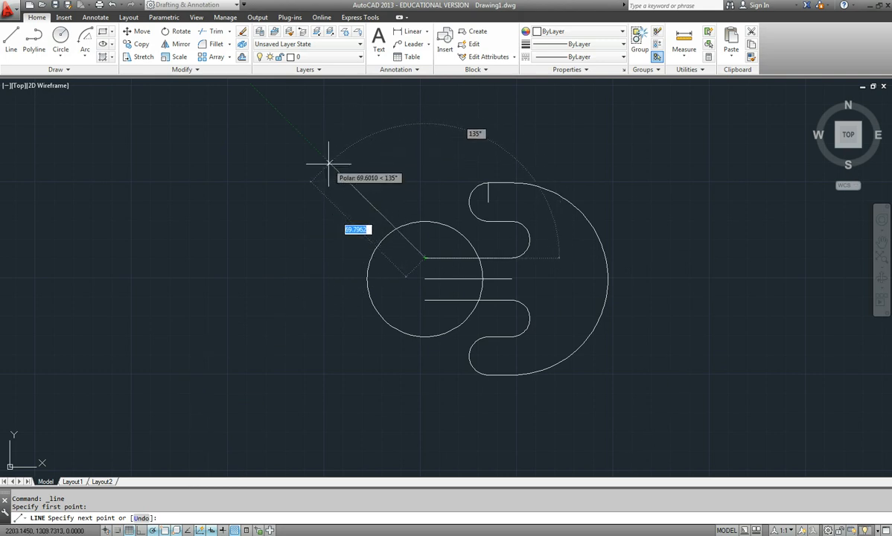
{"action": "left_click", "coordinate": [393, 227]}
{"action": "key", "text": "Escape"}
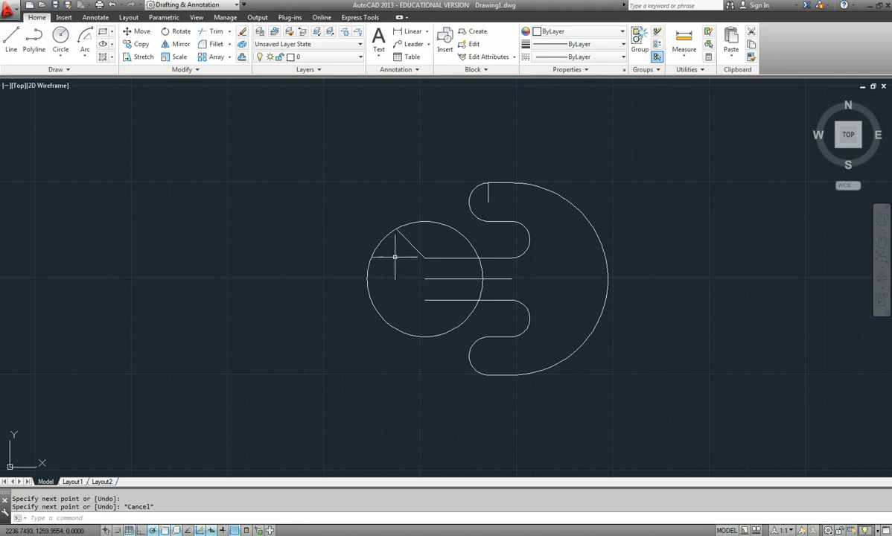
Step: Draw a 45° diagonal line from the lower offset line's left end down and left to the circle
{"action": "key", "text": "Return"}
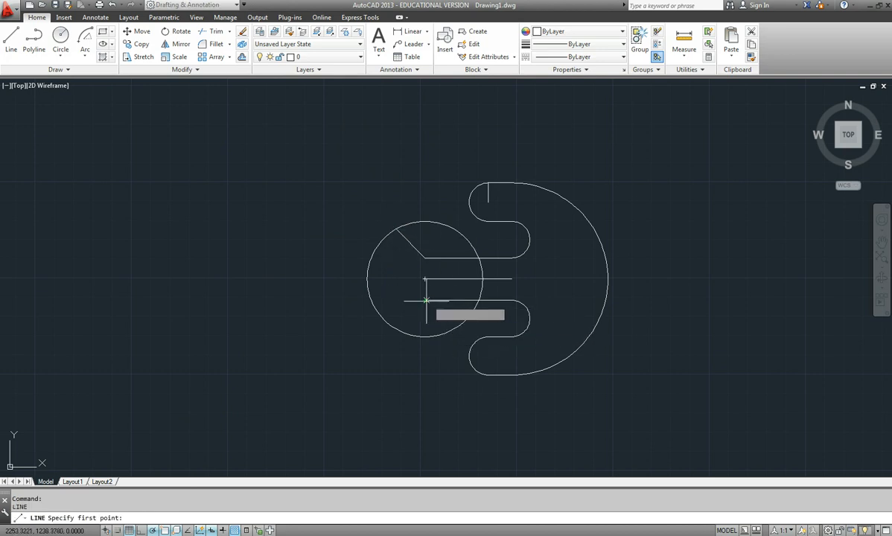
{"action": "left_click", "coordinate": [424, 300]}
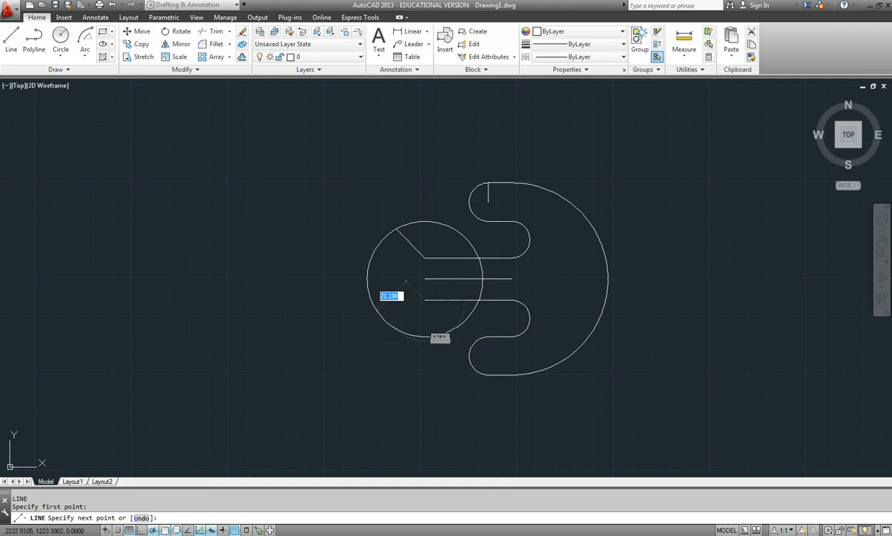
{"action": "left_click", "coordinate": [398, 326]}
{"action": "key", "text": "Escape"}
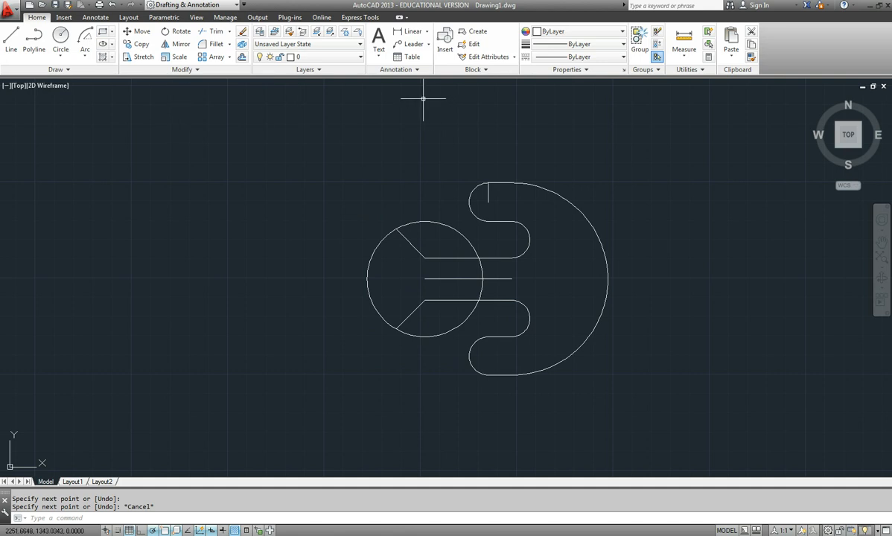
Step: Trim away the circle's upper and lower portions between the diagonal lines and the horizontal offset lines
{"action": "left_click", "coordinate": [211, 31]}
{"action": "left_click", "coordinate": [517, 414]}
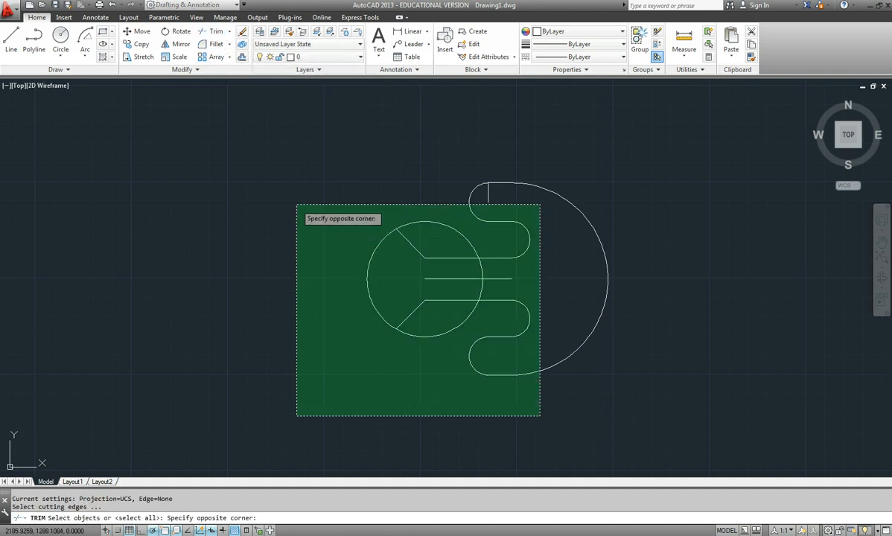
{"action": "left_click", "coordinate": [294, 171]}
{"action": "key", "text": "Return"}
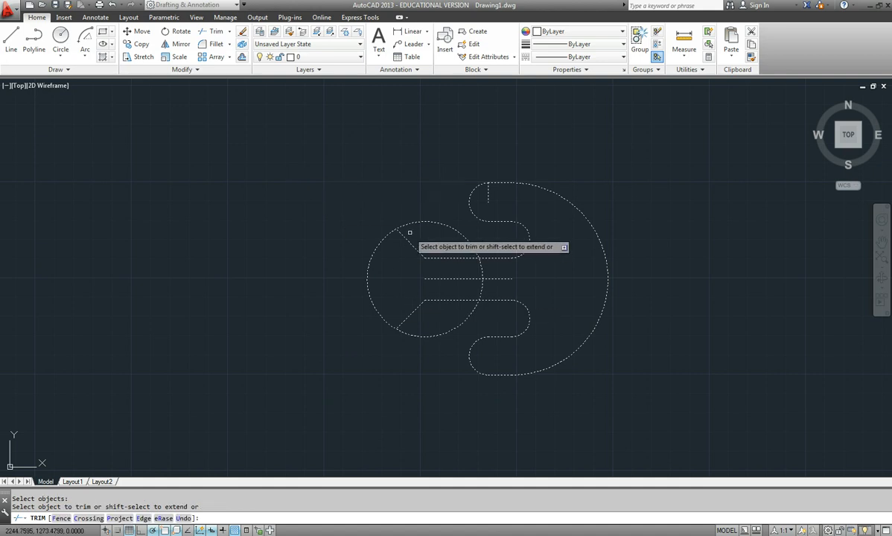
{"action": "left_click", "coordinate": [418, 221]}
{"action": "left_click", "coordinate": [451, 332]}
{"action": "key", "text": "Escape"}
Step: Delete the centre line, the leftover circle piece between the offset lines and the short vertical line in the upper hook
{"action": "left_click", "coordinate": [488, 290]}
{"action": "left_click", "coordinate": [471, 271]}
{"action": "left_click", "coordinate": [490, 201]}
{"action": "left_click", "coordinate": [474, 185]}
{"action": "key", "text": "Delete"}
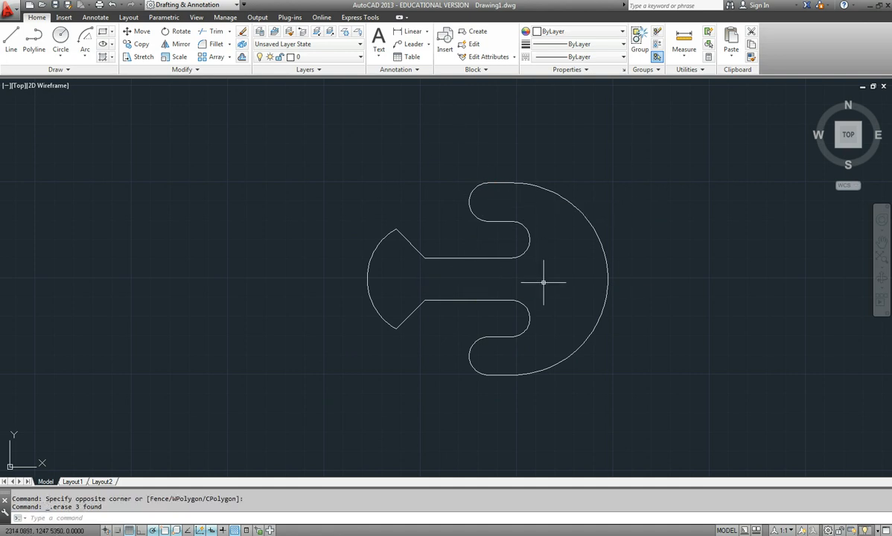